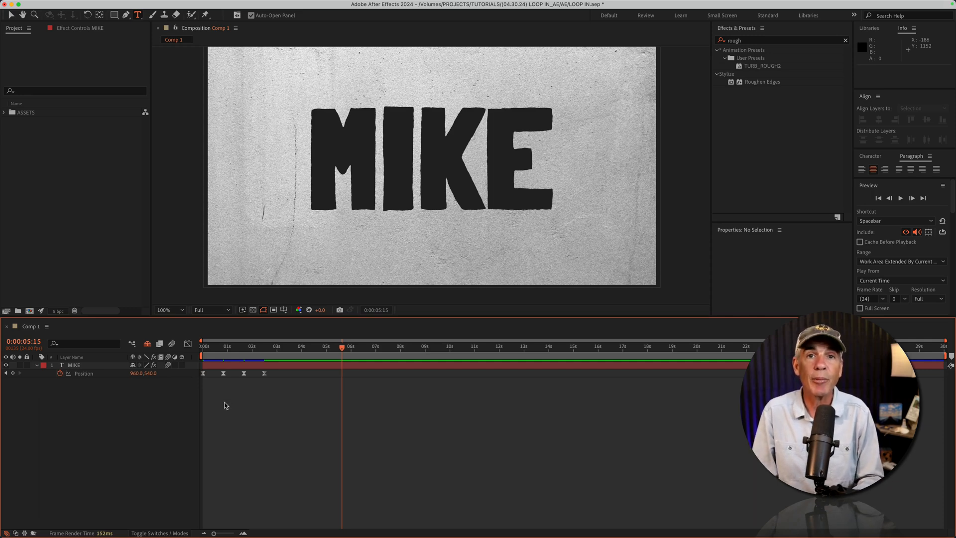
# - Preview the text layer's keyframed animation from the first frame of the composition
pyautogui.press('Home')
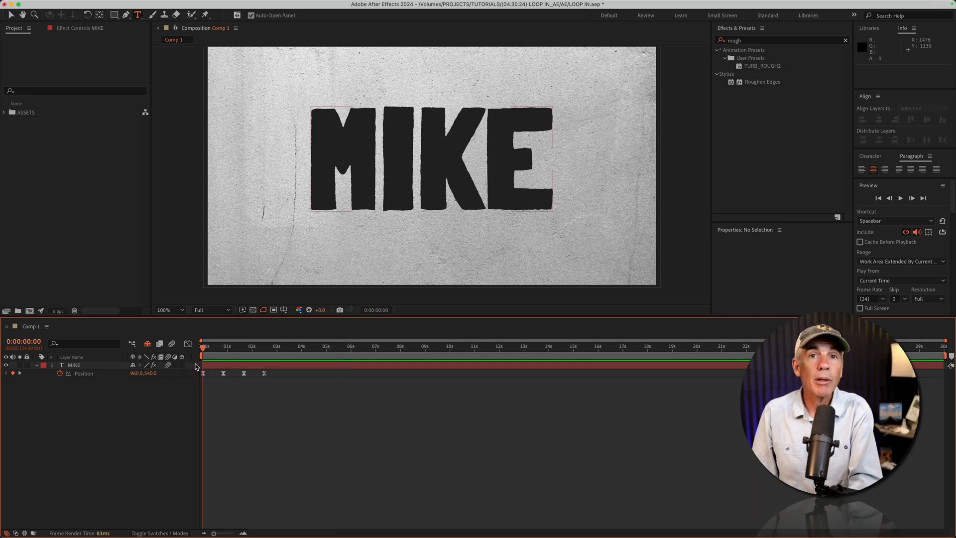
pyautogui.press('space')
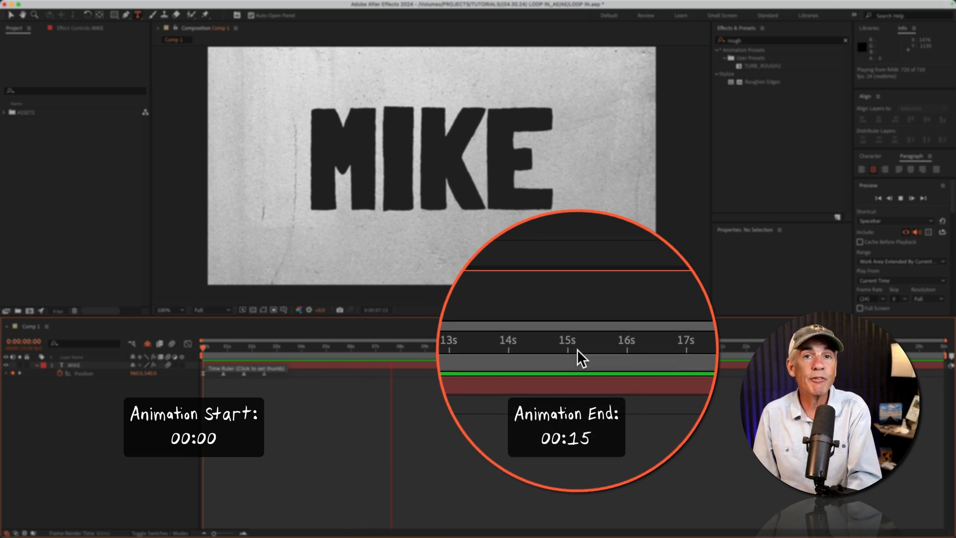
pyautogui.press('space')
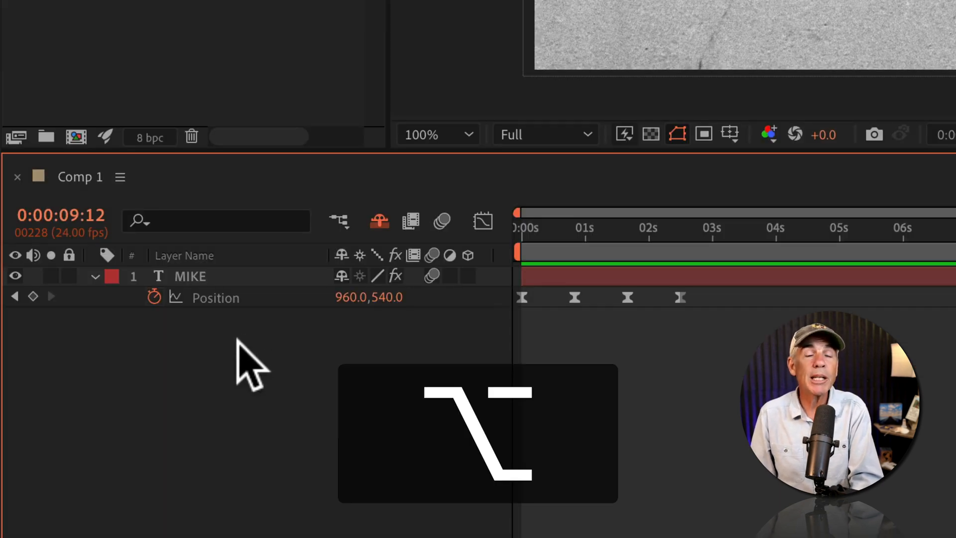
# - Add the expression loopIn("cycle") to the text layer's Position property
pyautogui.keyDown('alt'); pyautogui.click(154, 297); pyautogui.keyUp('alt')
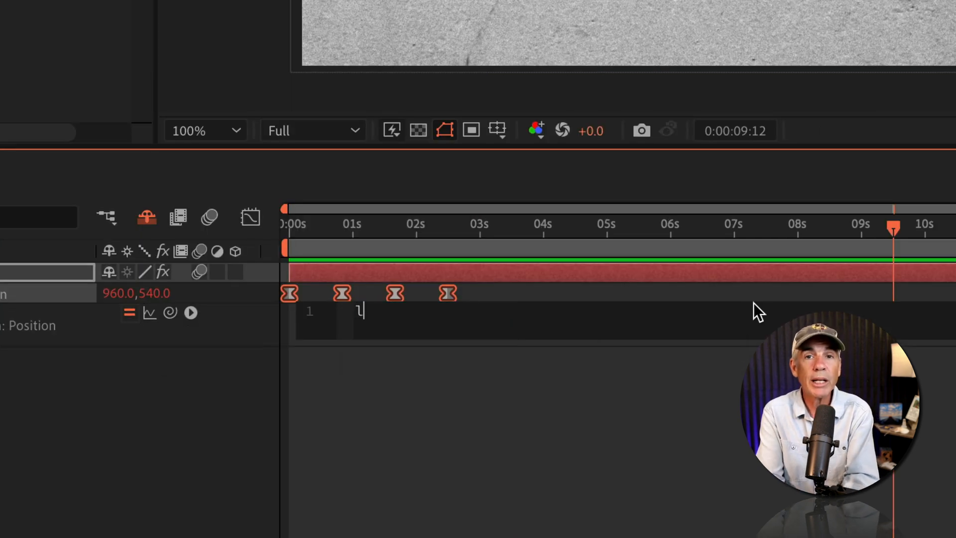
pyautogui.write('loopI')
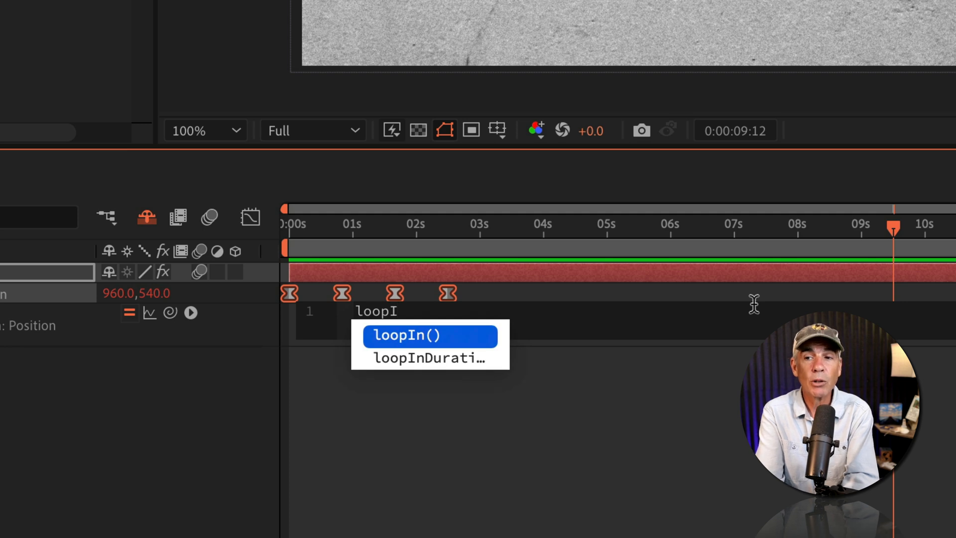
pyautogui.write('n')
pyautogui.press('Return')
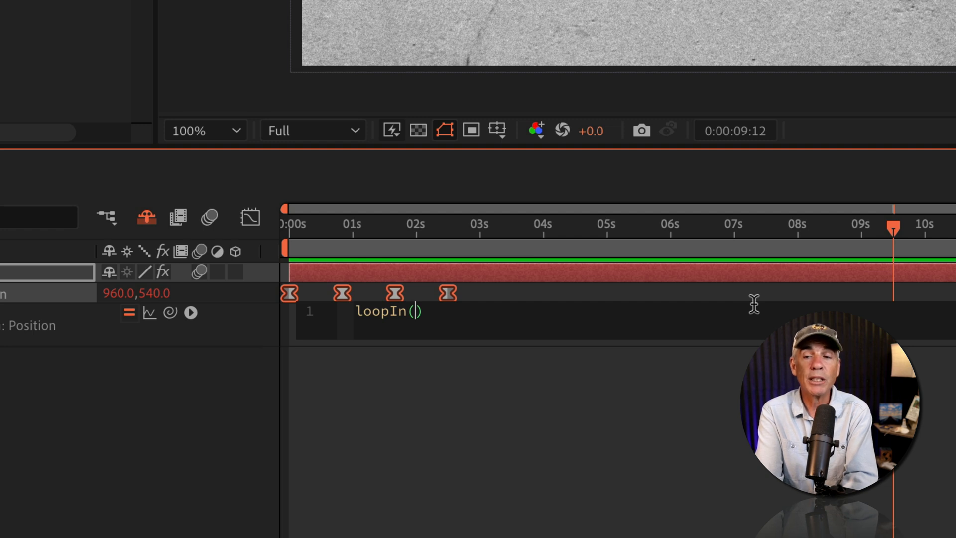
pyautogui.write('"cycle')
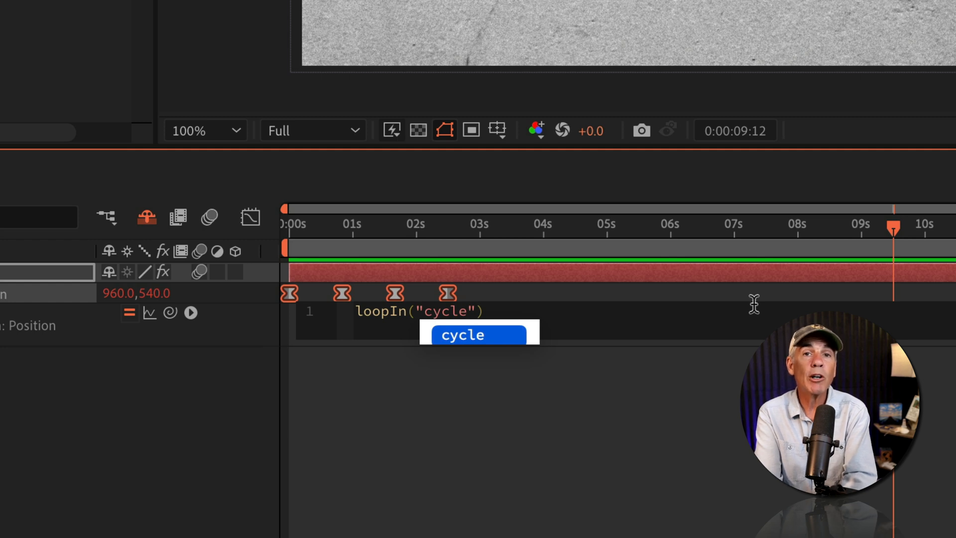
pyautogui.press('Right')
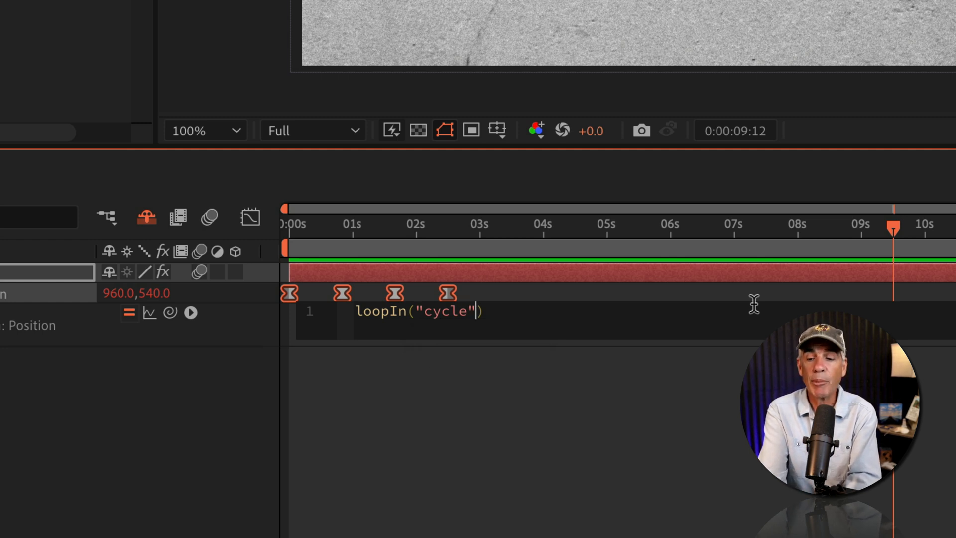
# - Remove the "cycle" argument from the Position expression and apply it as loopIn()
pyautogui.press('BackSpace')
pyautogui.press('BackSpace')
pyautogui.press('BackSpace')
pyautogui.press('BackSpace')
pyautogui.press('BackSpace')
pyautogui.press('BackSpace')
pyautogui.press('BackSpace')
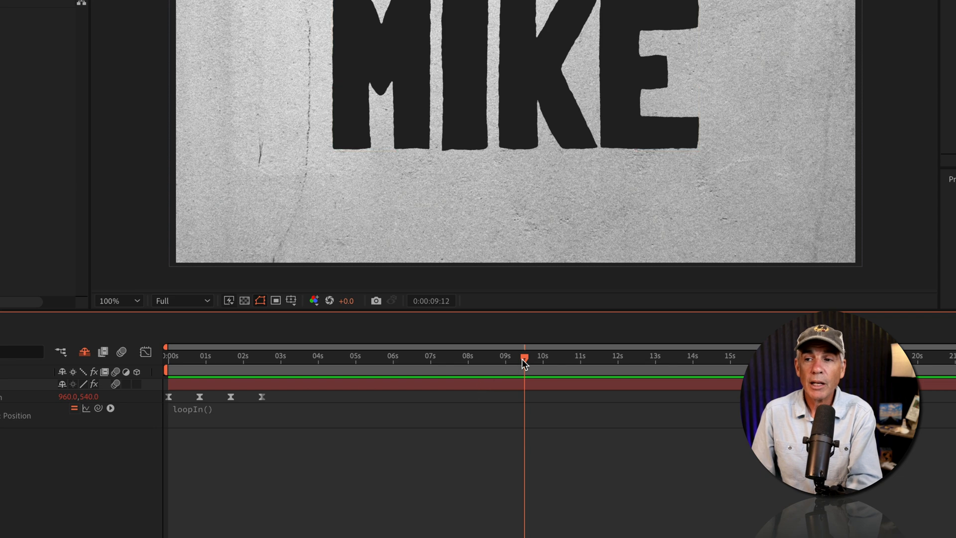
# - Preview the animation with the loopIn() expression from the first frame
pyautogui.moveTo(522, 359); pyautogui.dragTo(167, 376)
pyautogui.press('space')
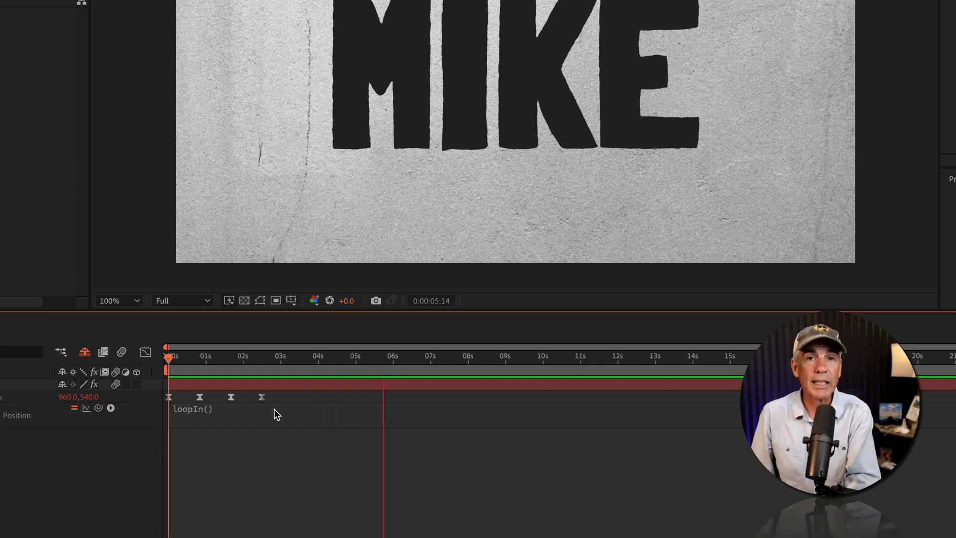
pyautogui.press('space')
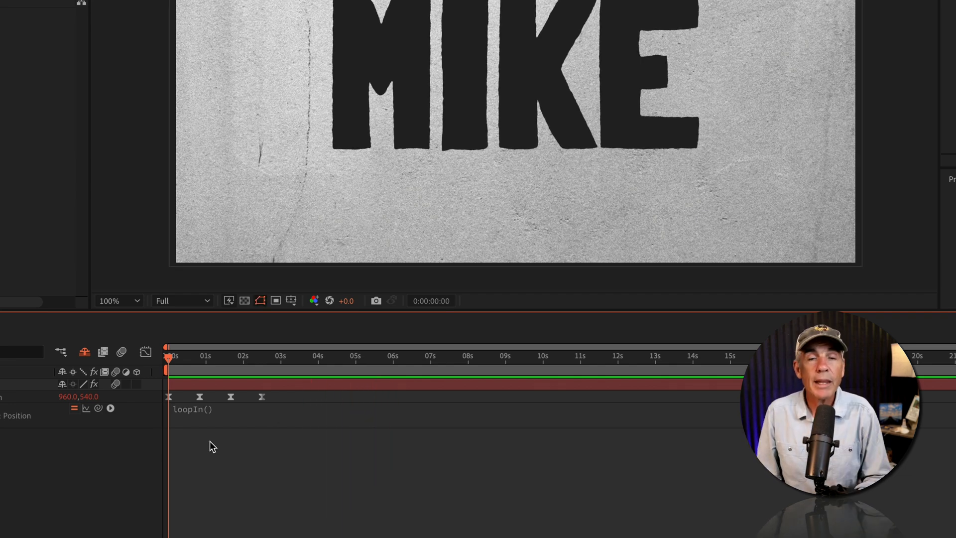
pyautogui.click(203, 412)
pyautogui.click(230, 486)
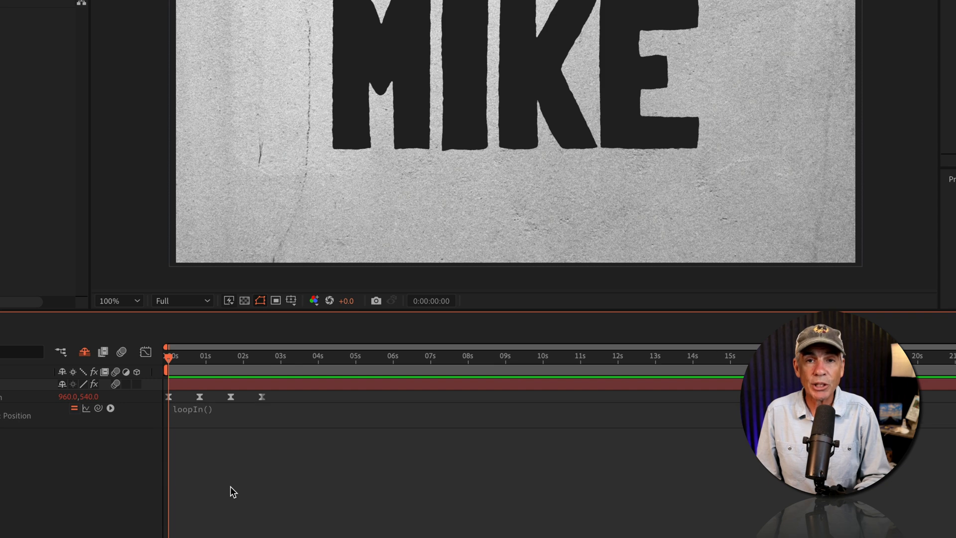
# - Scrub through the Position keyframes up to the last one at 0:00:02:12 and select it
pyautogui.click(178, 357)
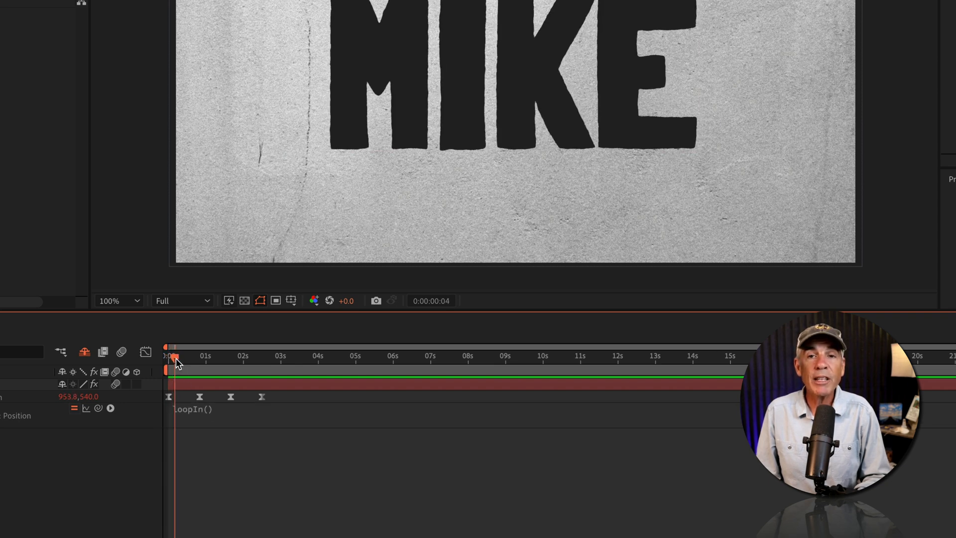
pyautogui.moveTo(179, 358); pyautogui.dragTo(263, 360)
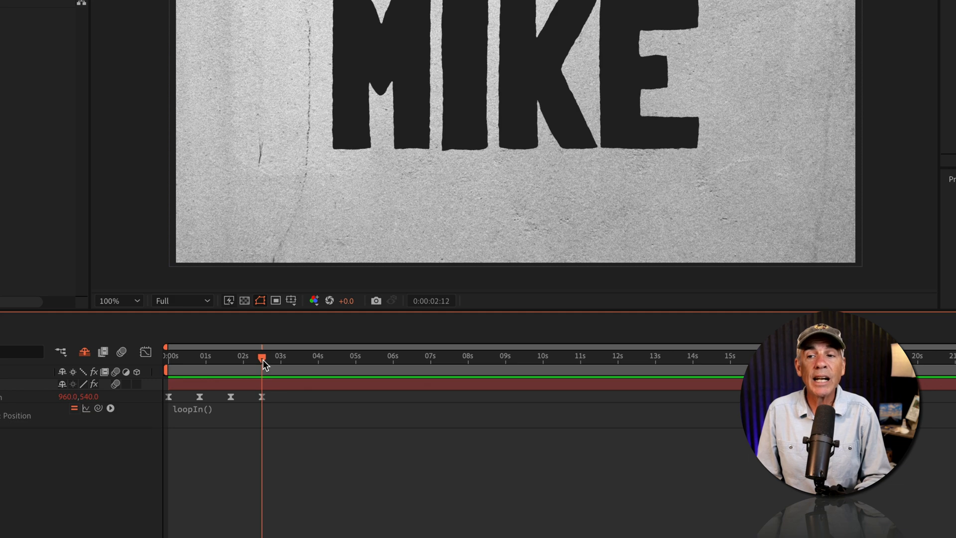
pyautogui.click(262, 397)
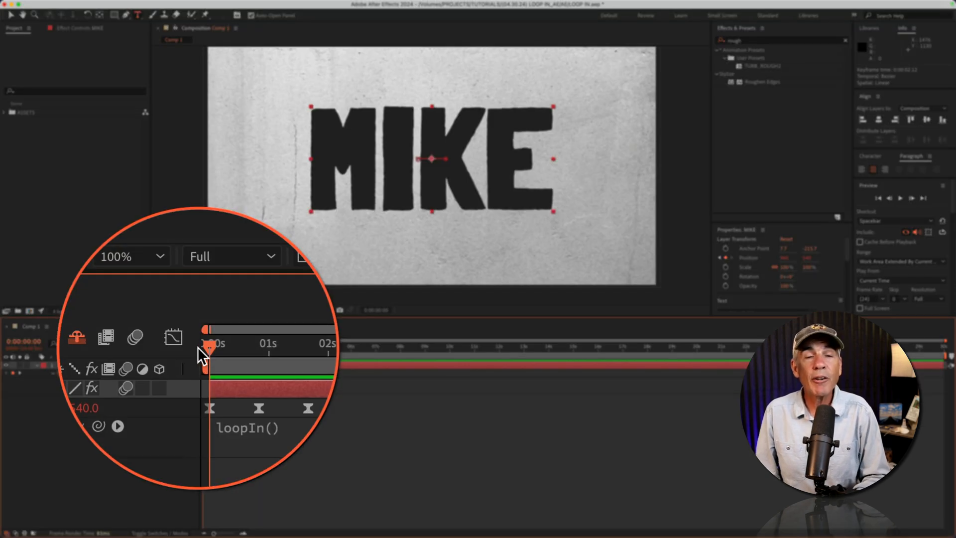
# - Shift all of the text layer's Position keyframes together so that the last one sits at about 15 seconds
pyautogui.moveTo(198, 347); pyautogui.dragTo(575, 377)
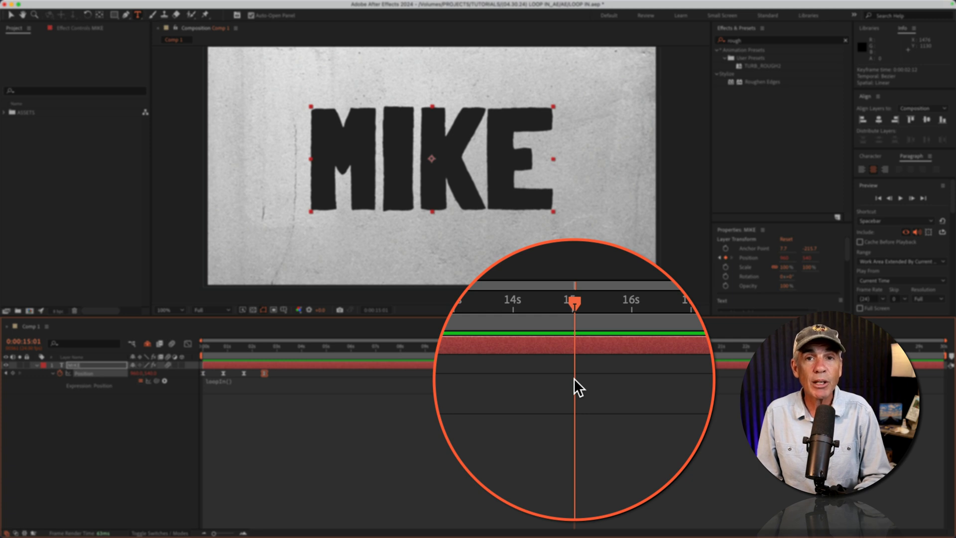
pyautogui.click(165, 395)
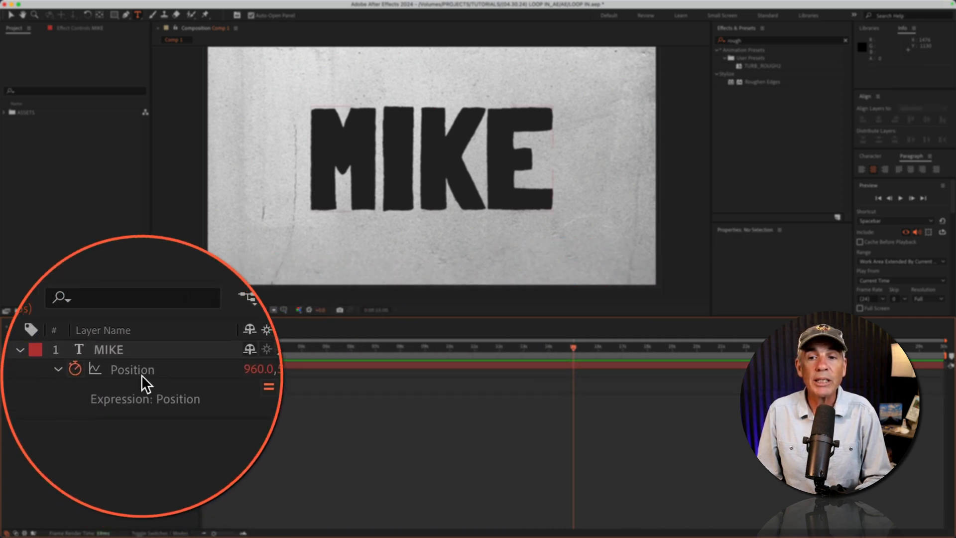
pyautogui.click(141, 378)
pyautogui.moveTo(203, 372); pyautogui.dragTo(511, 393)
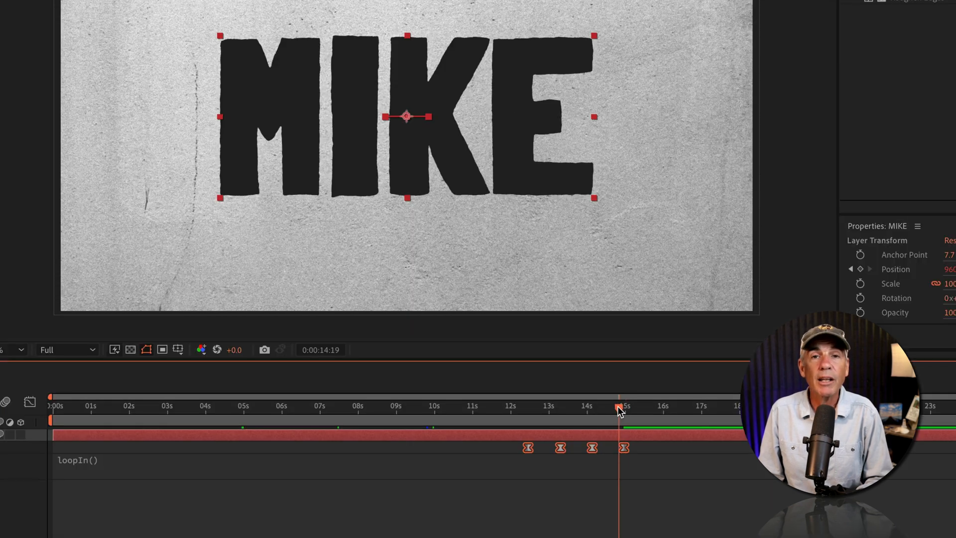
# - Play the loopIn() animation from the first frame through the moved keyframes
pyautogui.moveTo(577, 350); pyautogui.dragTo(190, 343)
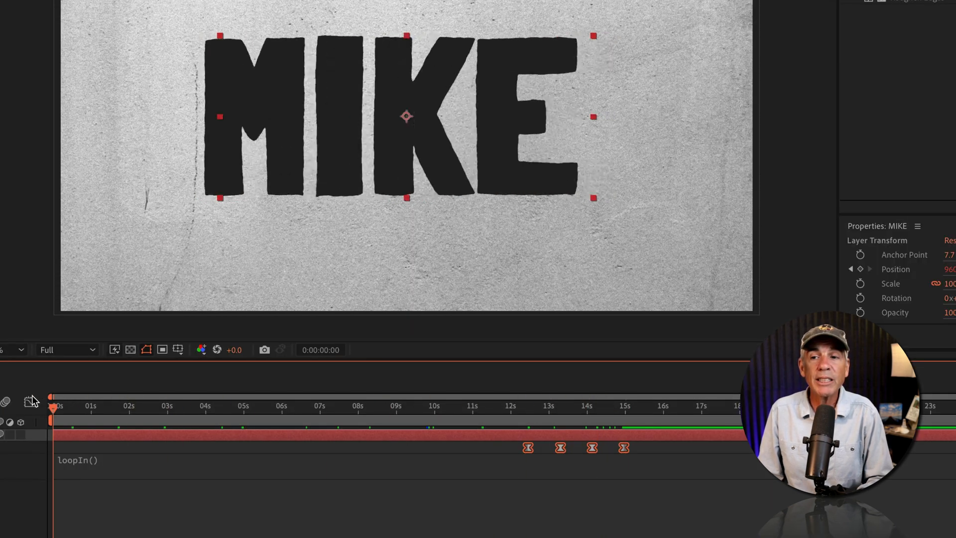
pyautogui.click(124, 512)
pyautogui.press('space')
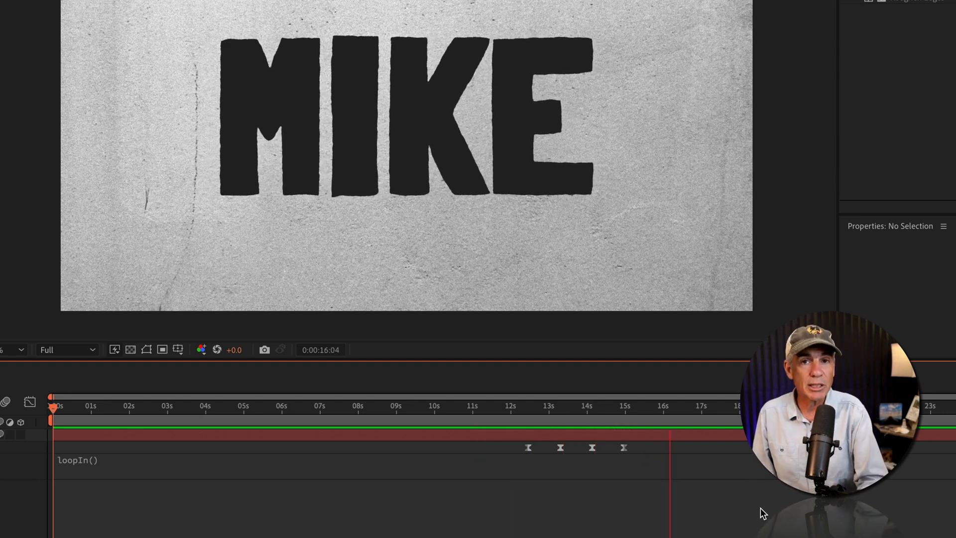
pyautogui.press('space')
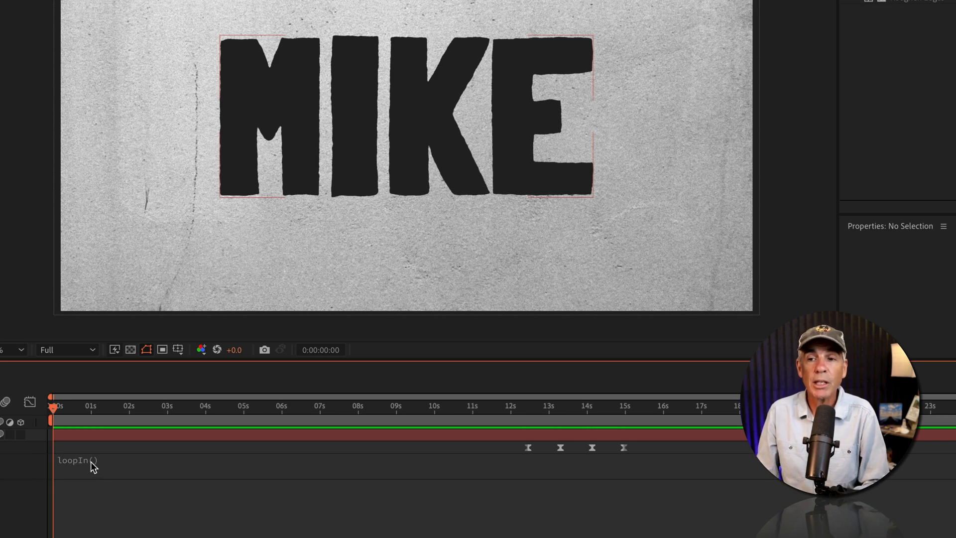
# - Change the Position expression of the text layer from loopIn() to loopOut()
pyautogui.click(107, 461)
pyautogui.click(209, 454)
pyautogui.press('Left')
pyautogui.press('Left')
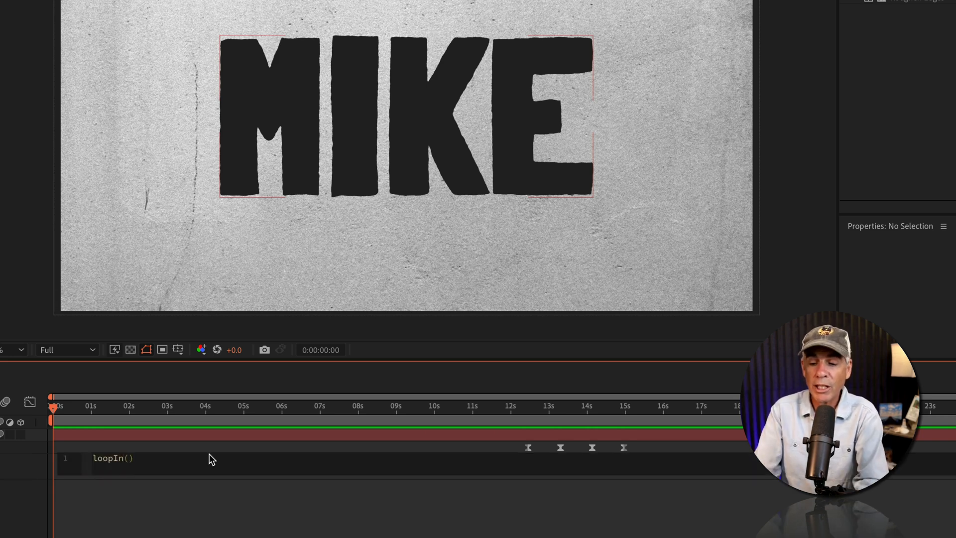
pyautogui.press('BackSpace')
pyautogui.press('BackSpace')
pyautogui.write('Out')
pyautogui.click(167, 527)
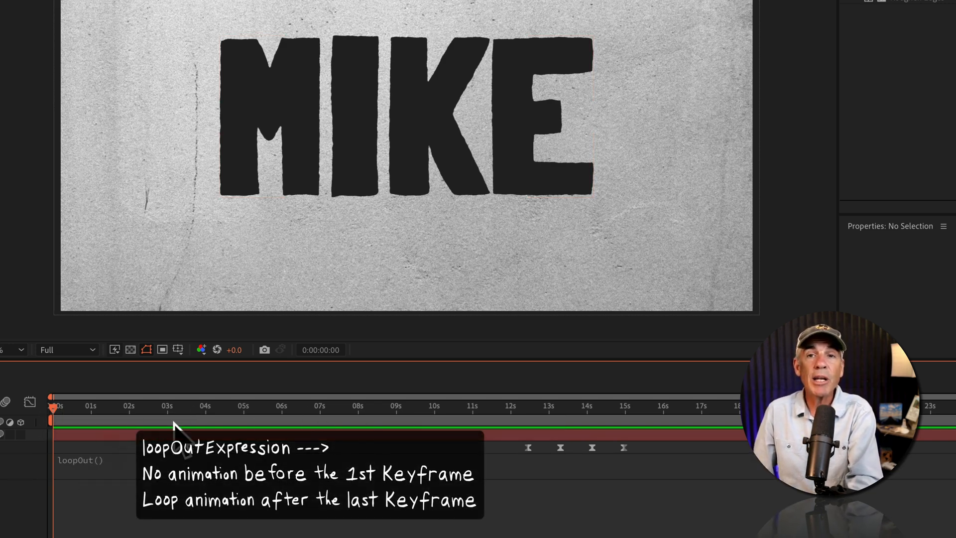
# - Check the first and last Position keyframes and preview the loopOut() animation from 0:00:06:02
pyautogui.click(506, 443)
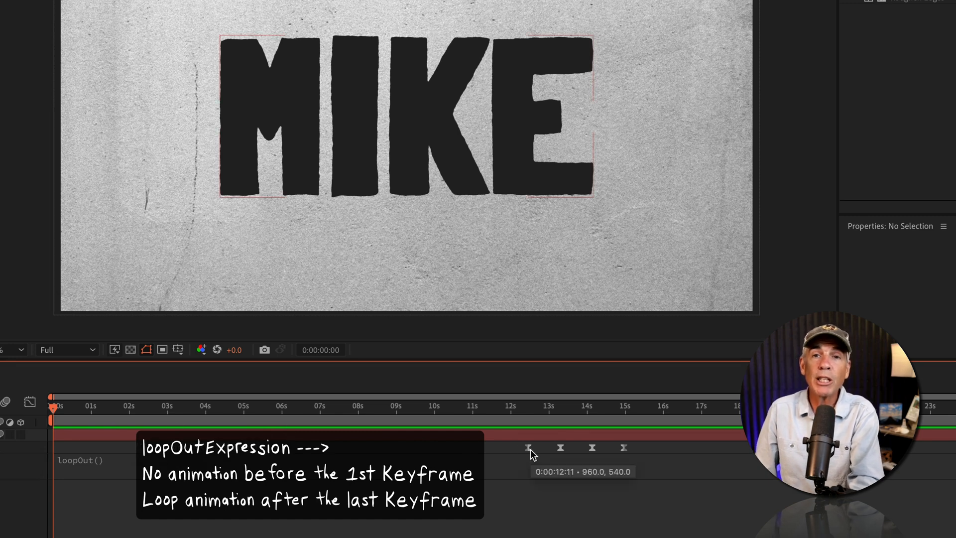
pyautogui.click(91, 472)
pyautogui.click(626, 407)
pyautogui.click(624, 447)
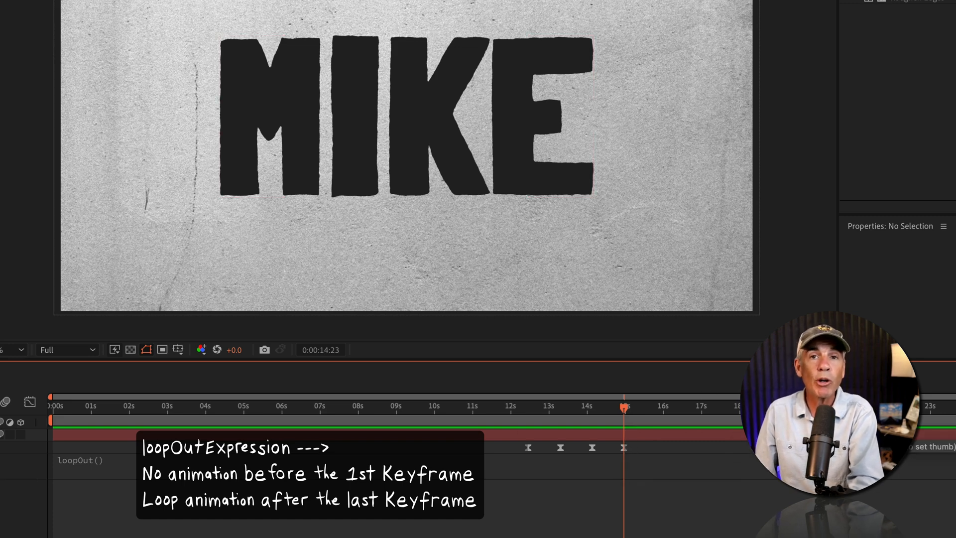
pyautogui.click(284, 408)
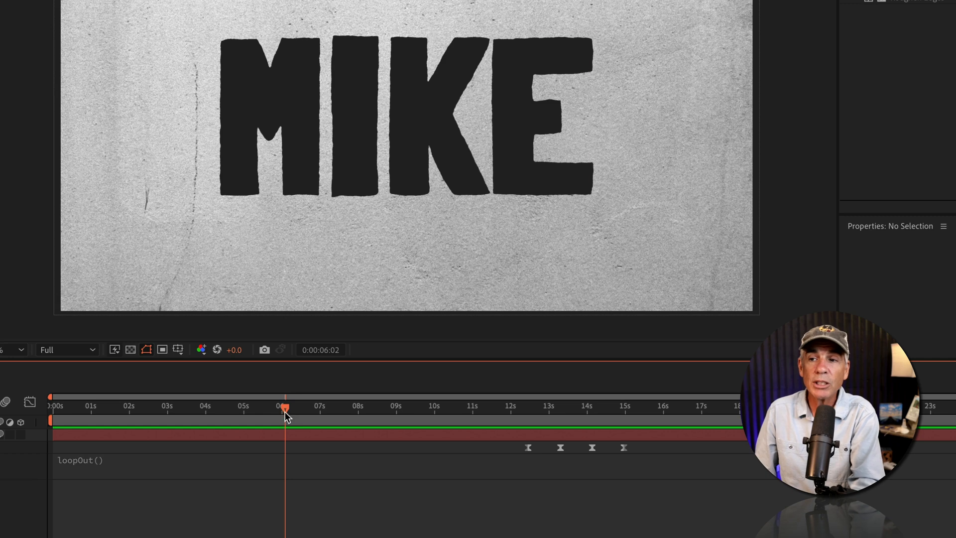
pyautogui.press('space')
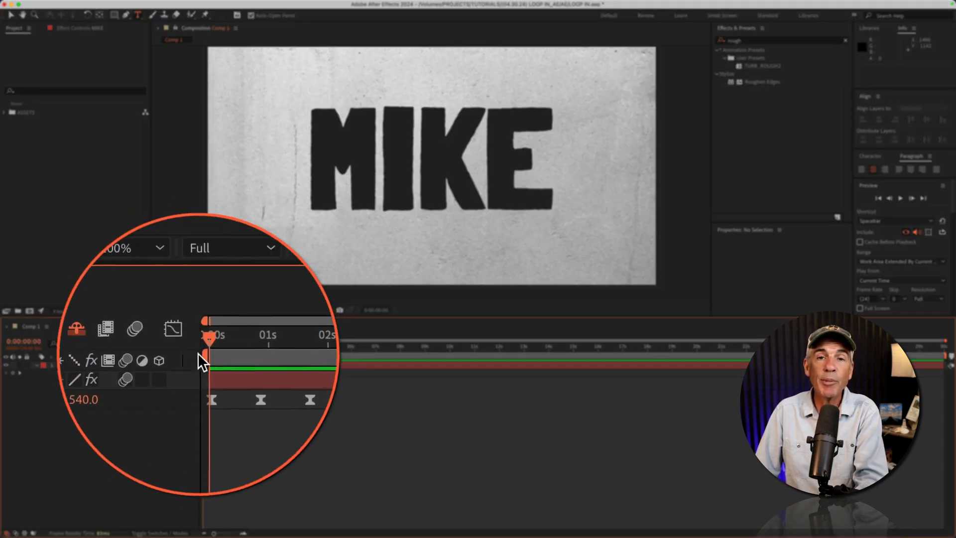
# - Add the expression loopOut() to the Position property of the text layer whose keyframes start near 0 seconds
pyautogui.moveTo(204, 346); pyautogui.dragTo(266, 348)
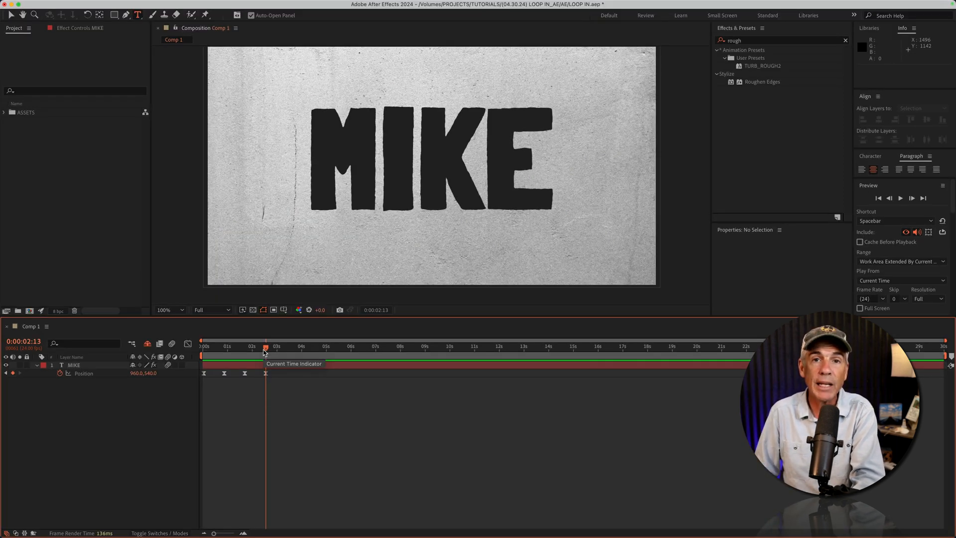
pyautogui.moveTo(266, 348); pyautogui.dragTo(133, 366)
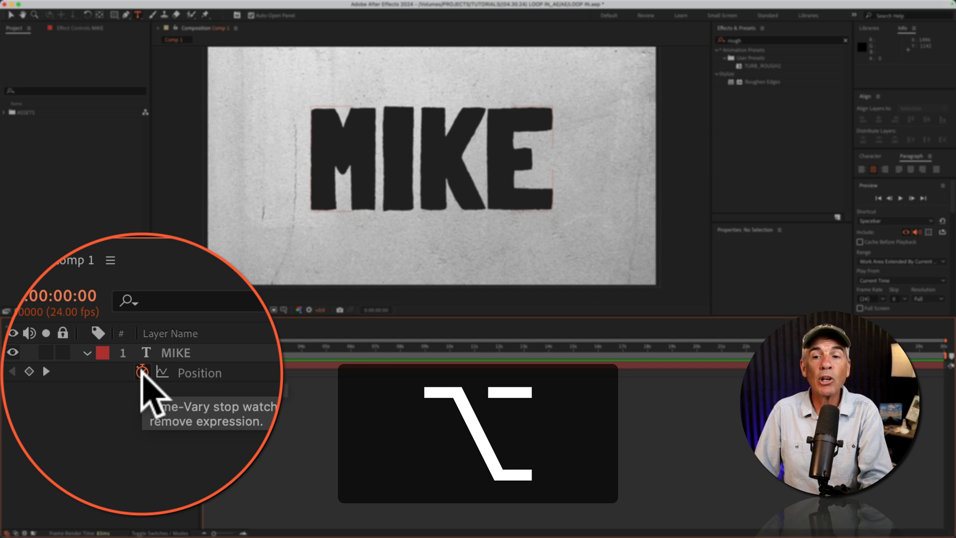
pyautogui.keyDown('alt'); pyautogui.click(42, 362); pyautogui.keyUp('alt')
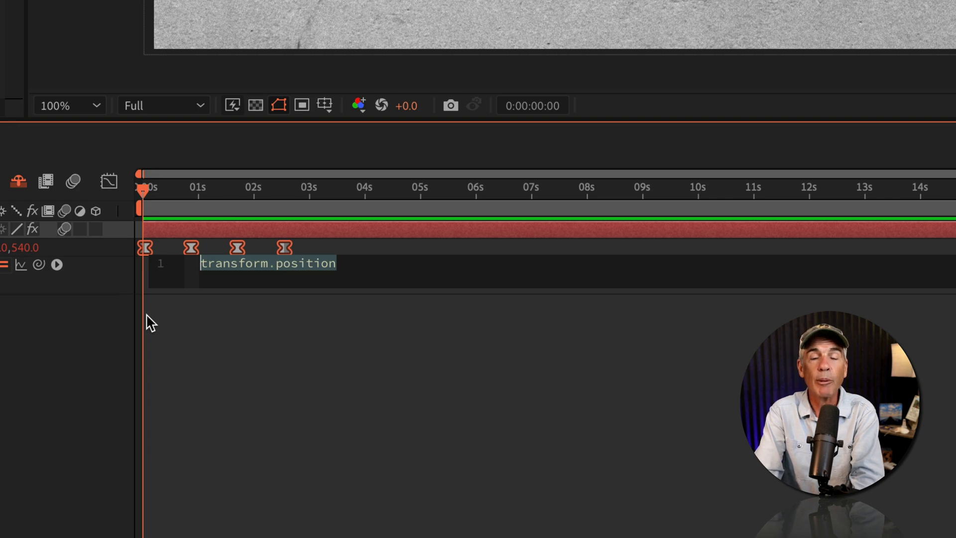
pyautogui.write('loopO')
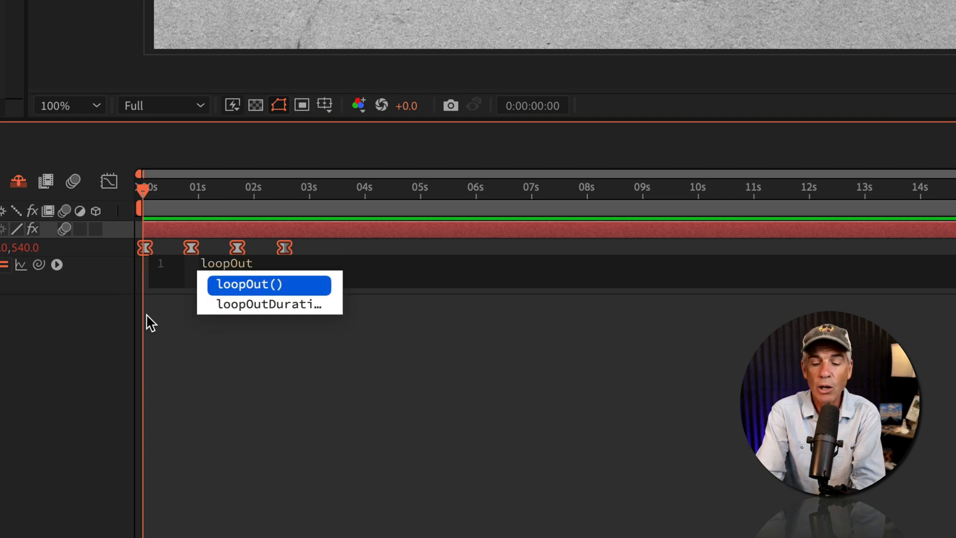
pyautogui.write('ut')
pyautogui.press('Return')
pyautogui.click(256, 405)
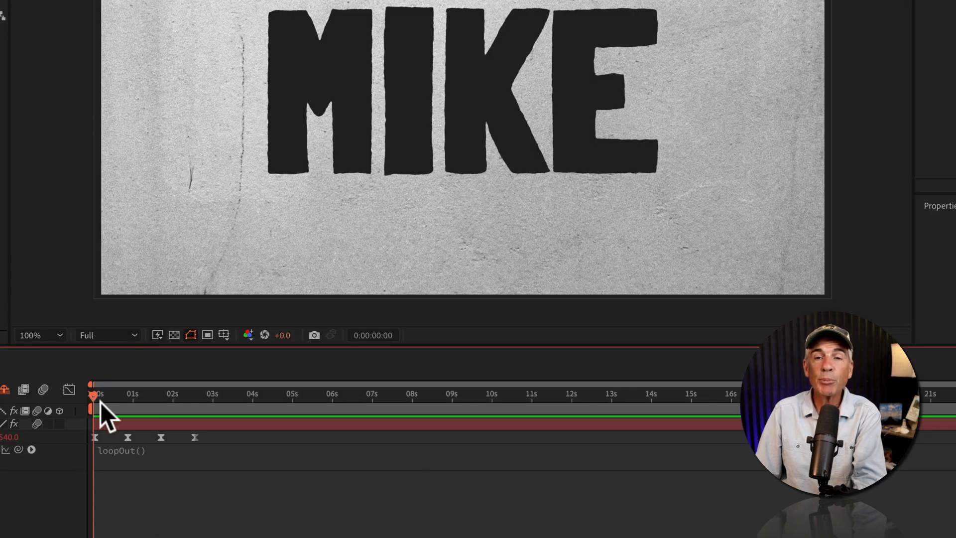
# - Preview the loopOut() animation from the first frame and stop at 0:00:09:18, with the Position keyframes selected
pyautogui.press('space')
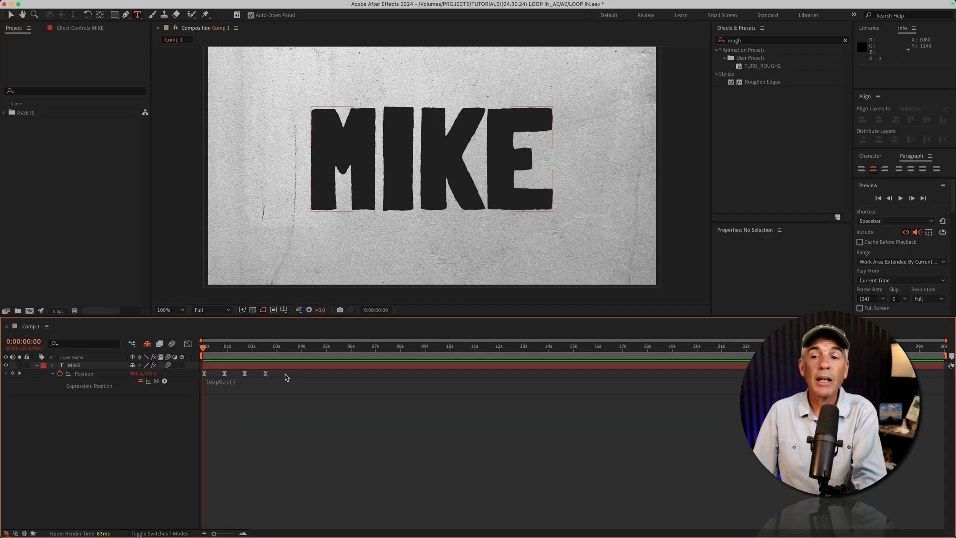
pyautogui.moveTo(223, 438); pyautogui.dragTo(72, 453)
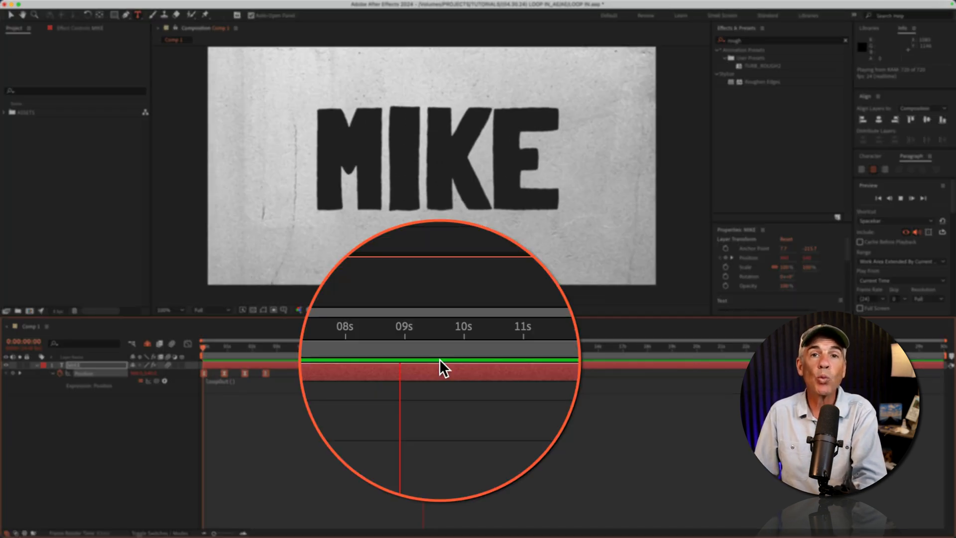
pyautogui.press('space')
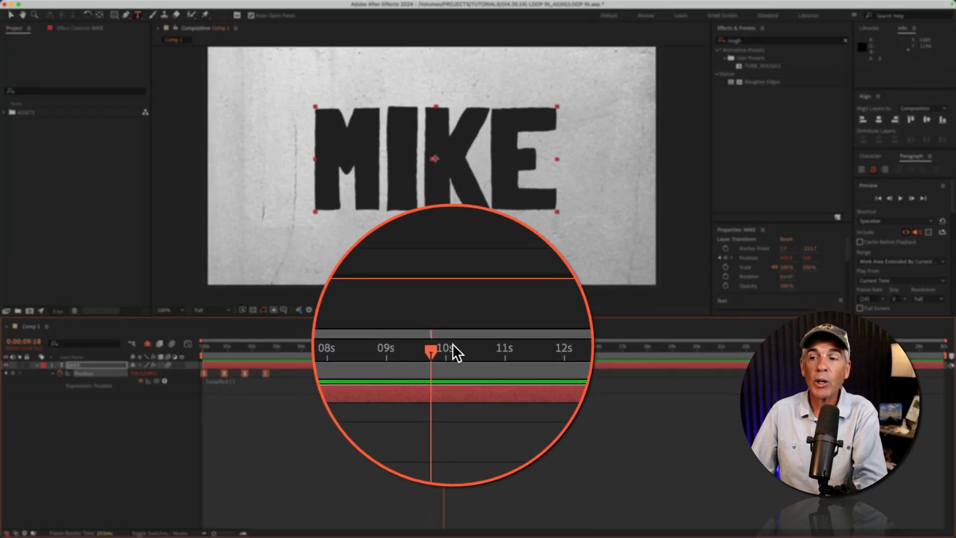
# - Move the current time to 0:00:09:23 and change the text layer's Position expression from loopOut() to loopIn()
pyautogui.click(452, 342)
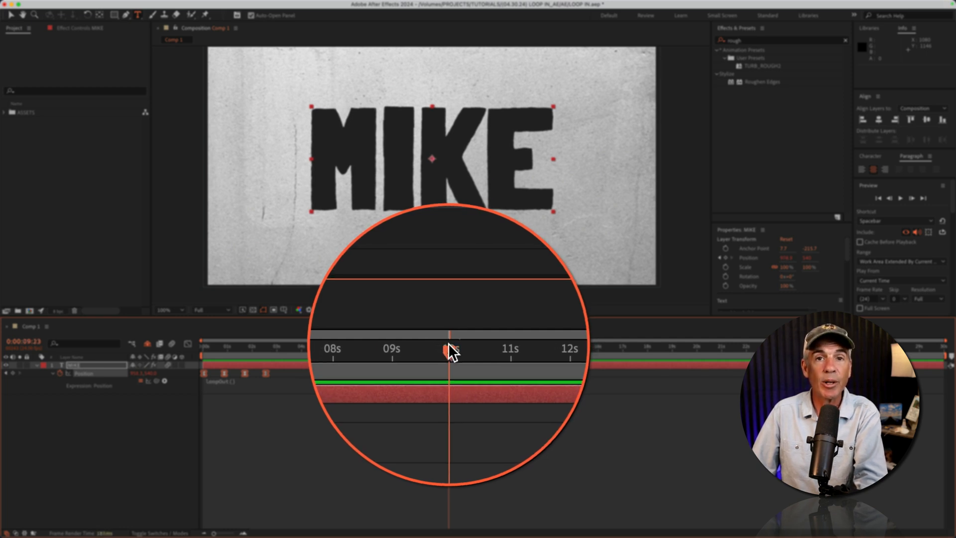
pyautogui.click(253, 380)
pyautogui.click(251, 380)
pyautogui.press('BackSpace')
pyautogui.press('BackSpace')
pyautogui.press('BackSpace')
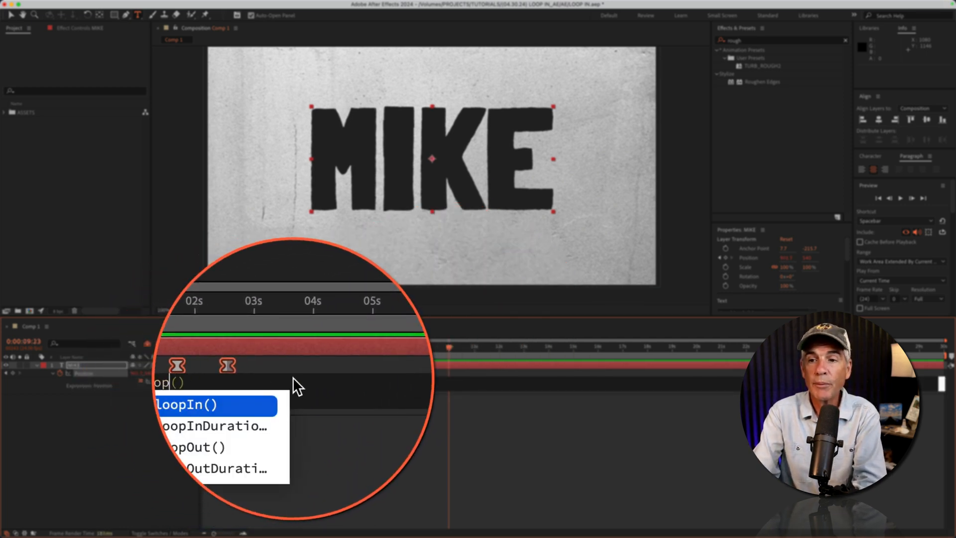
pyautogui.write('In')
pyautogui.click(142, 374)
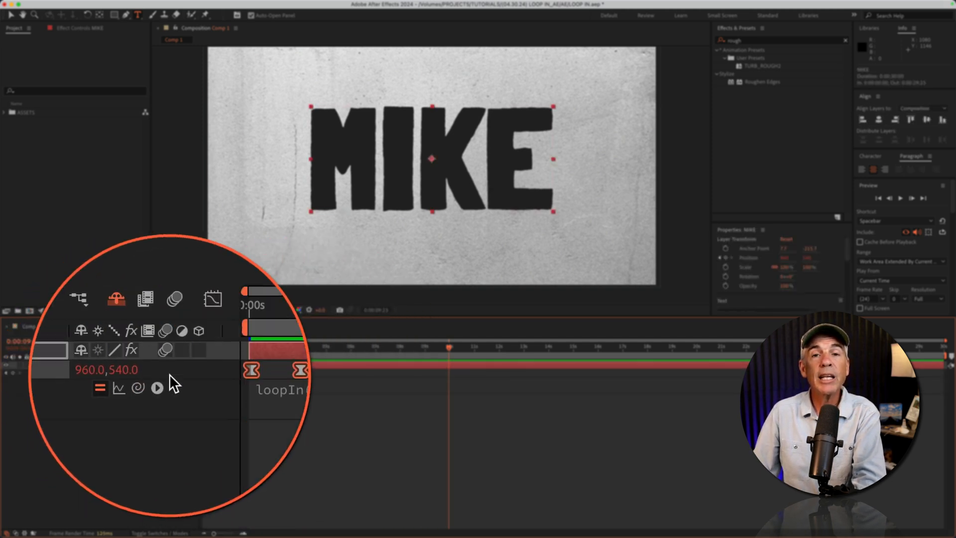
# - Shift the Position keyframes so the last one sits at 0:00:09:22, and preview the loopIn() animation from the first frame
pyautogui.moveTo(232, 372); pyautogui.dragTo(405, 371)
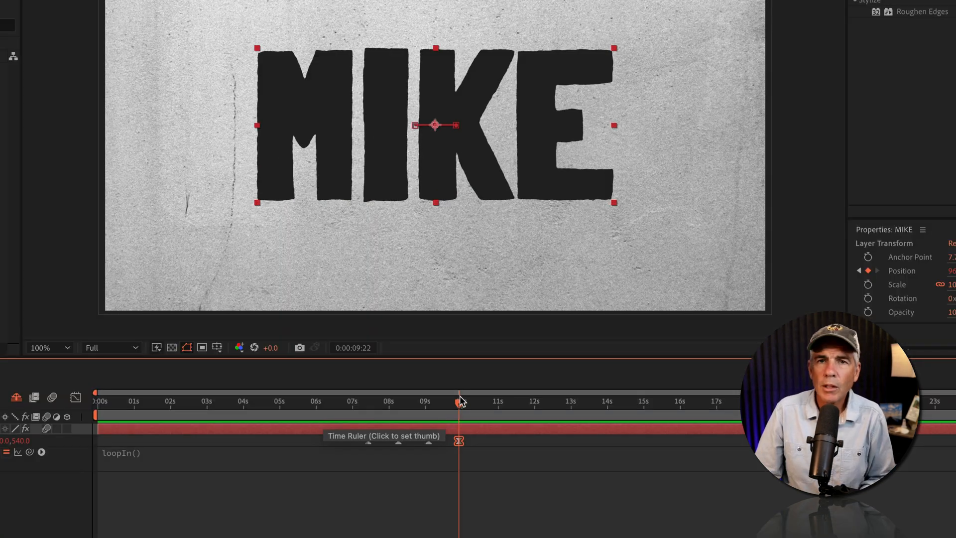
pyautogui.moveTo(460, 401); pyautogui.dragTo(94, 417)
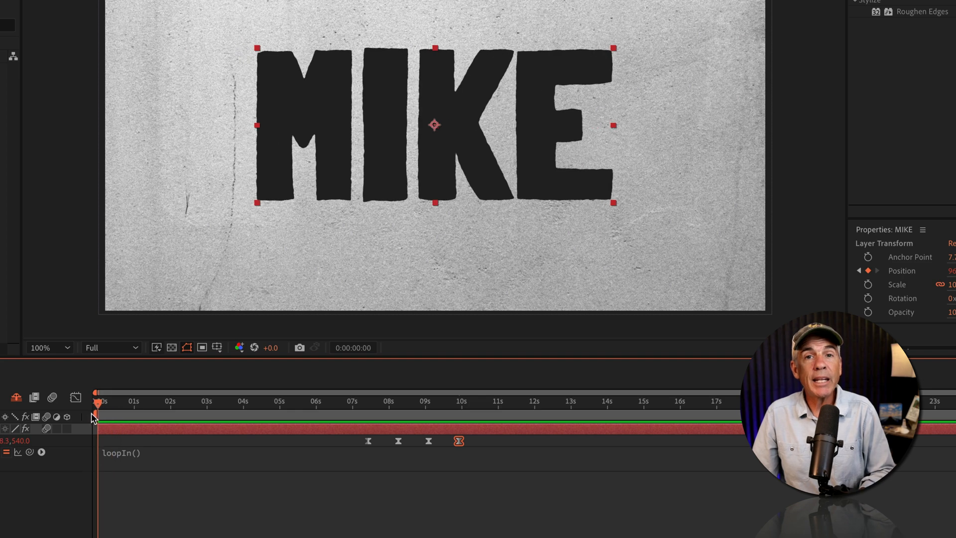
pyautogui.press('space')
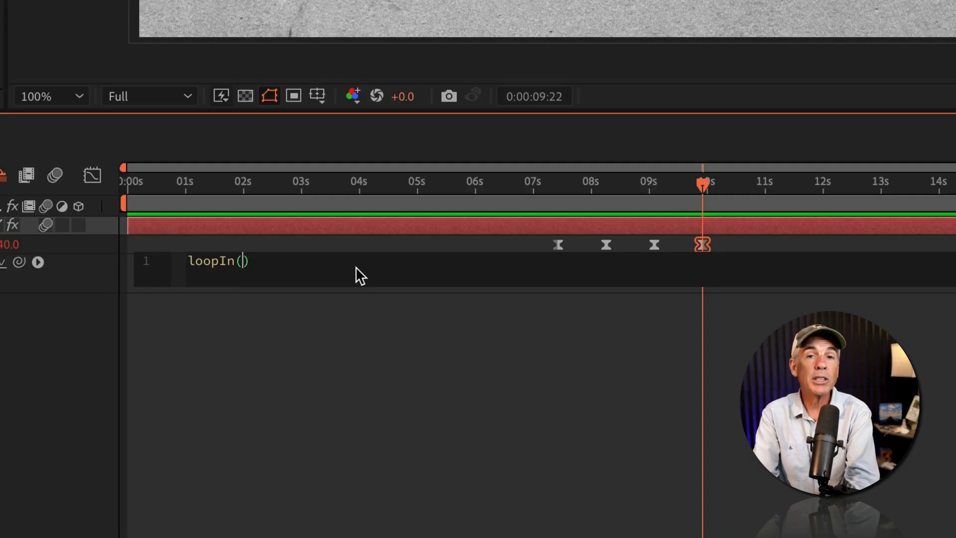
# - Start a quoted loop-type argument inside the parentheses of the loopIn() Position expression
pyautogui.write('"')
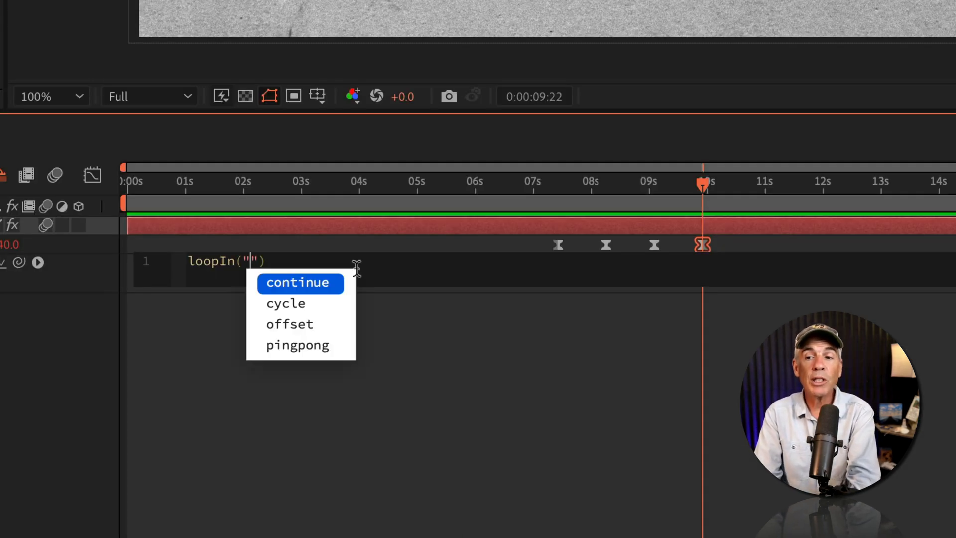